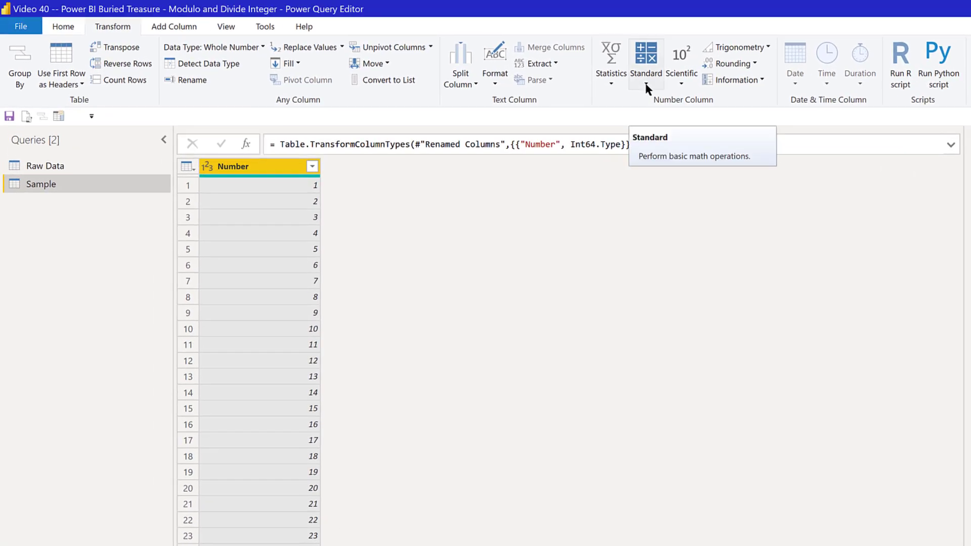
# Step: Preview the Standard math operations list, then switch to the Power BI Desktop report window
pyautogui.click(646, 87)
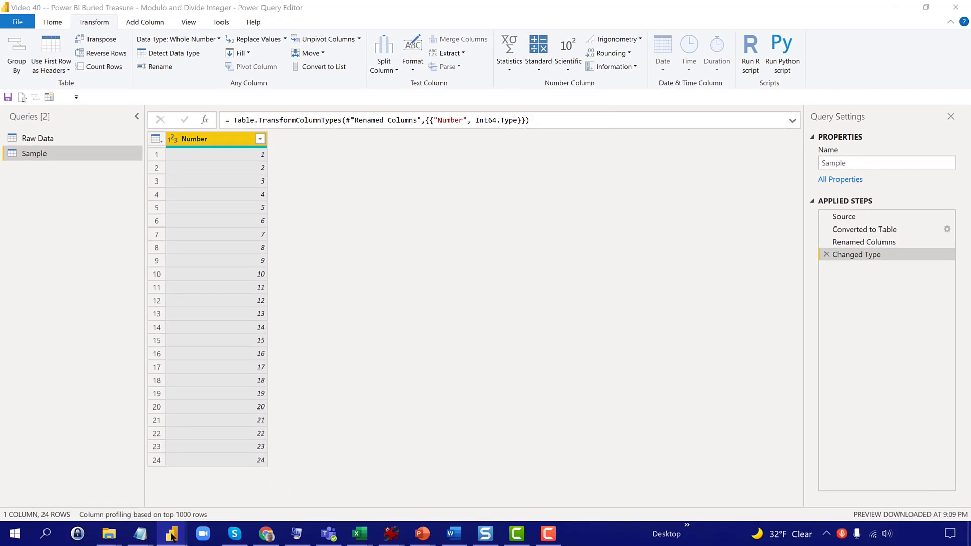
pyautogui.moveTo(172, 536)
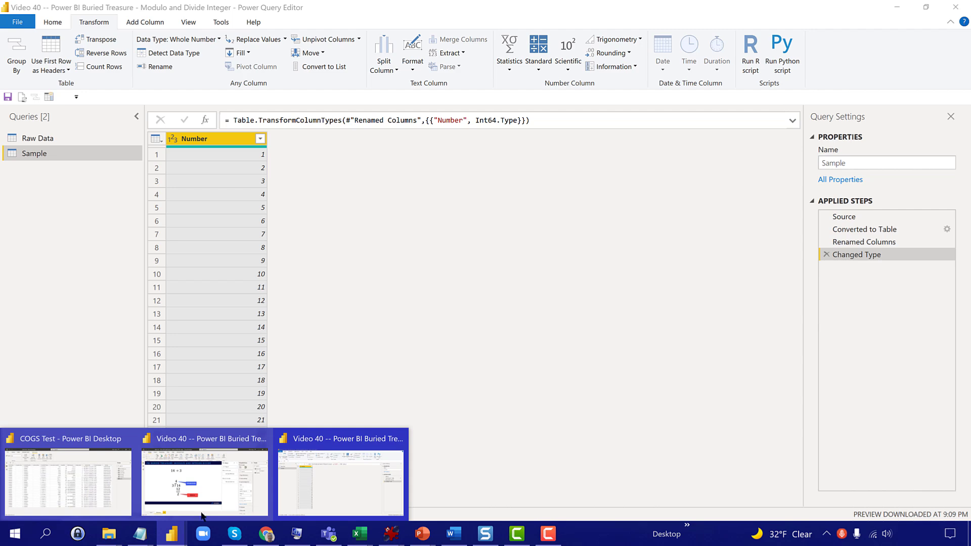
pyautogui.click(223, 490)
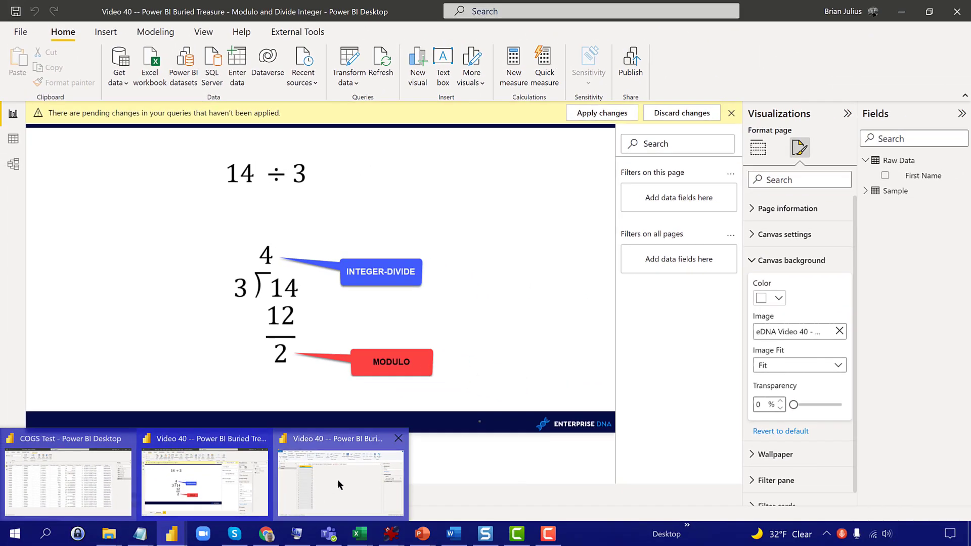
# Step: In the Raw Data query, add a zero-based Index column numbering the 24 names 0–23
pyautogui.click(338, 478)
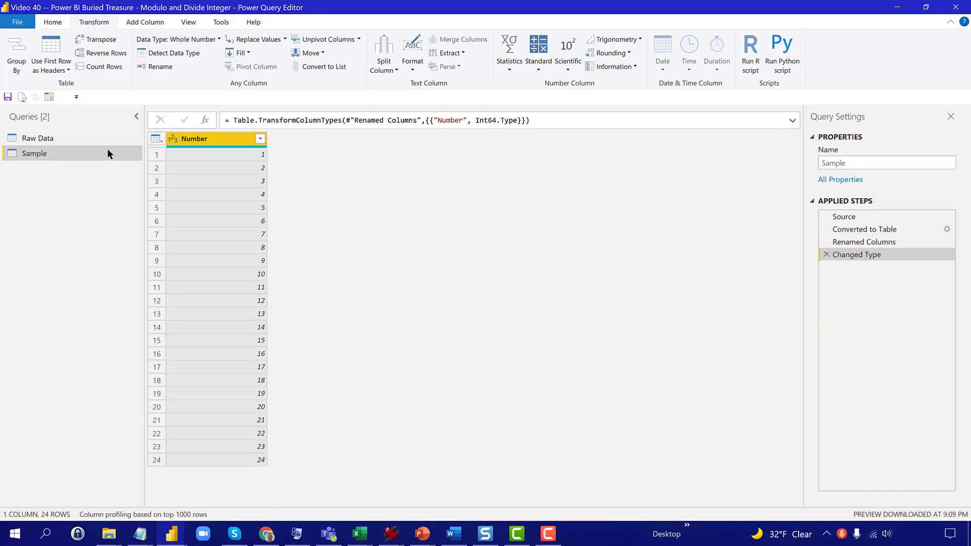
pyautogui.click(75, 135)
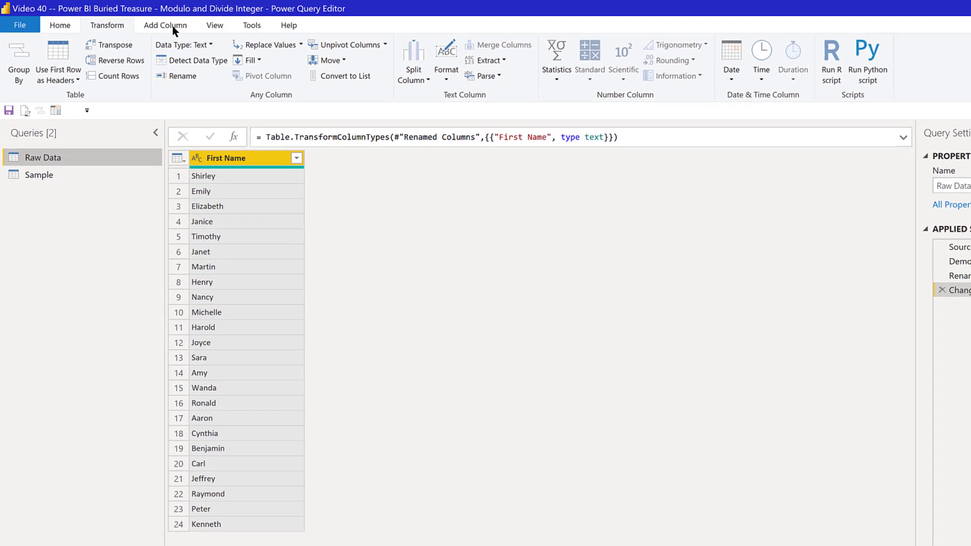
pyautogui.click(171, 28)
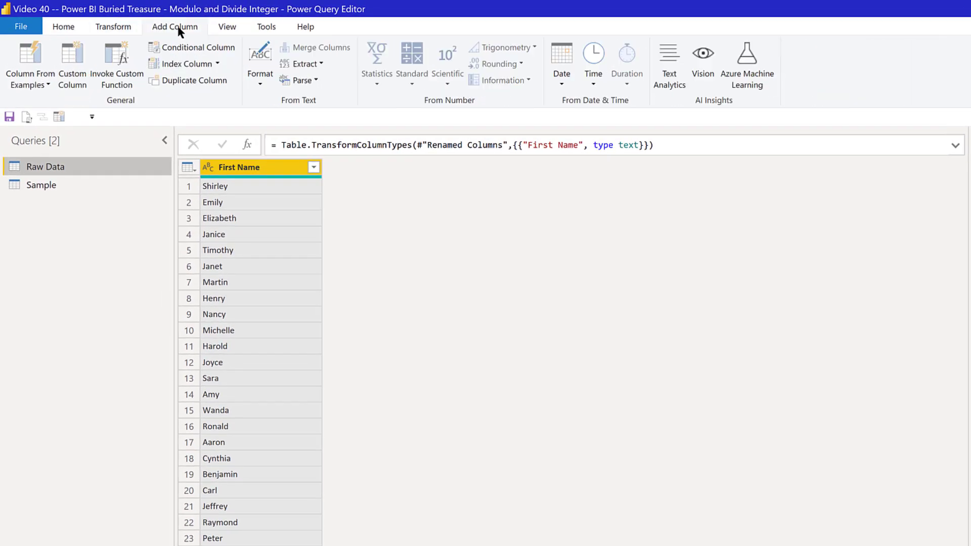
pyautogui.click(191, 66)
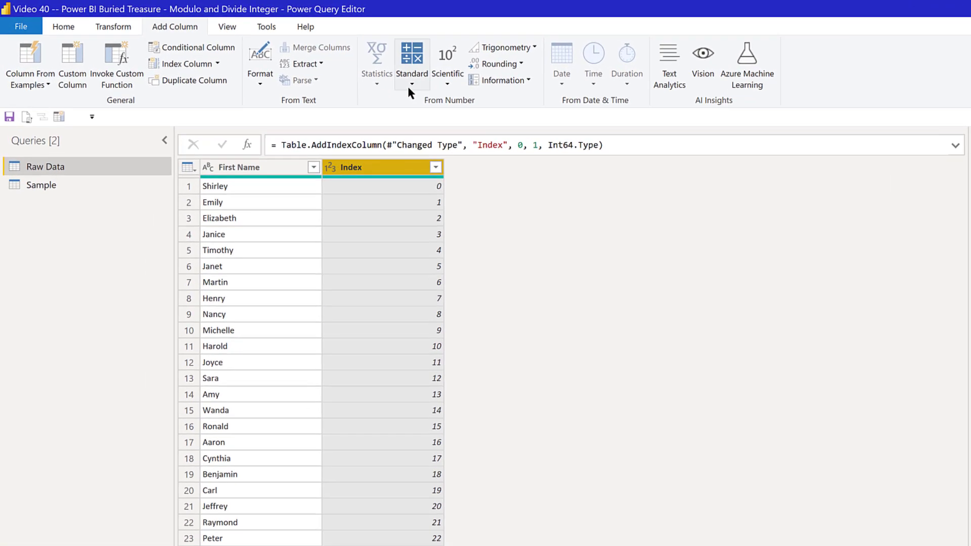
pyautogui.click(407, 84)
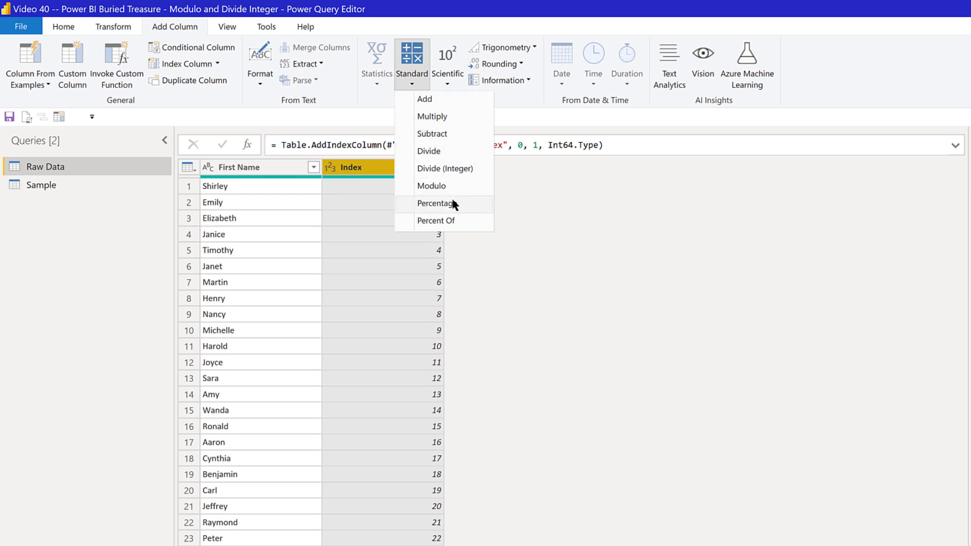
pyautogui.click(169, 24)
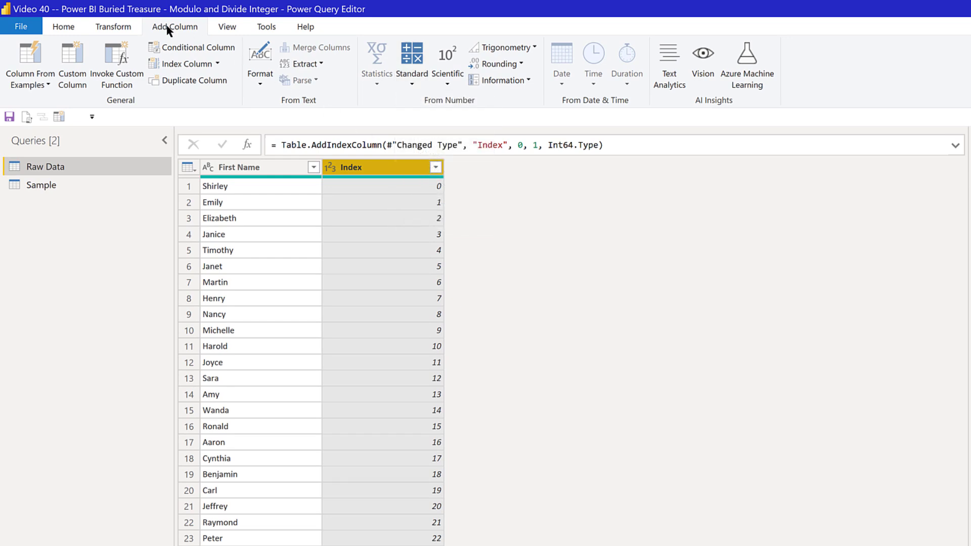
pyautogui.click(412, 85)
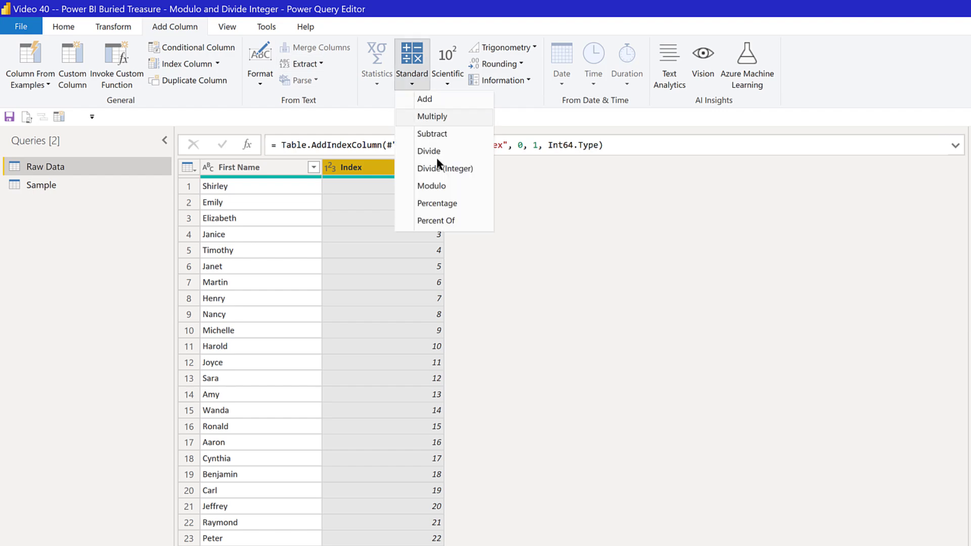
# Step: Add a Modulo column computing Index mod 4, check its 0–3 values, and select it
pyautogui.click(448, 186)
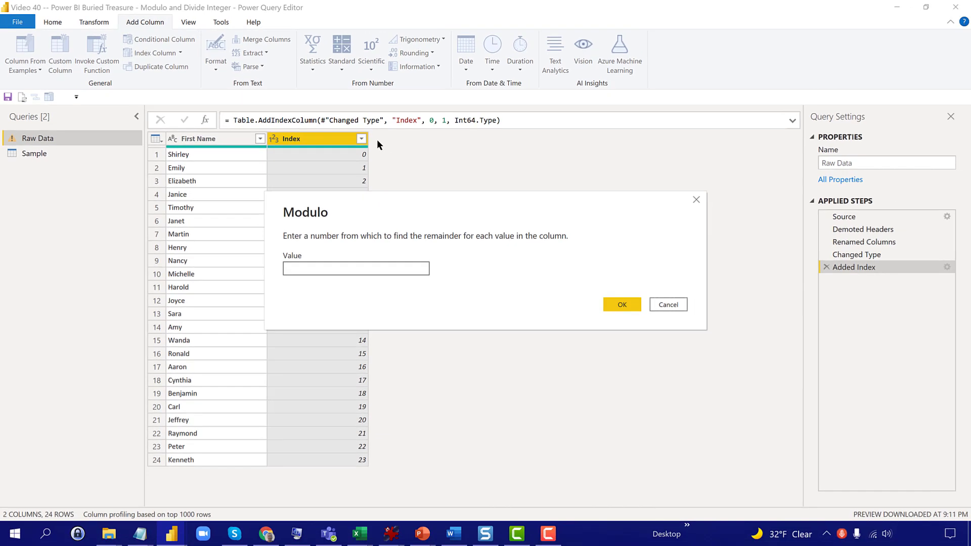
pyautogui.write('4')
pyautogui.click(615, 305)
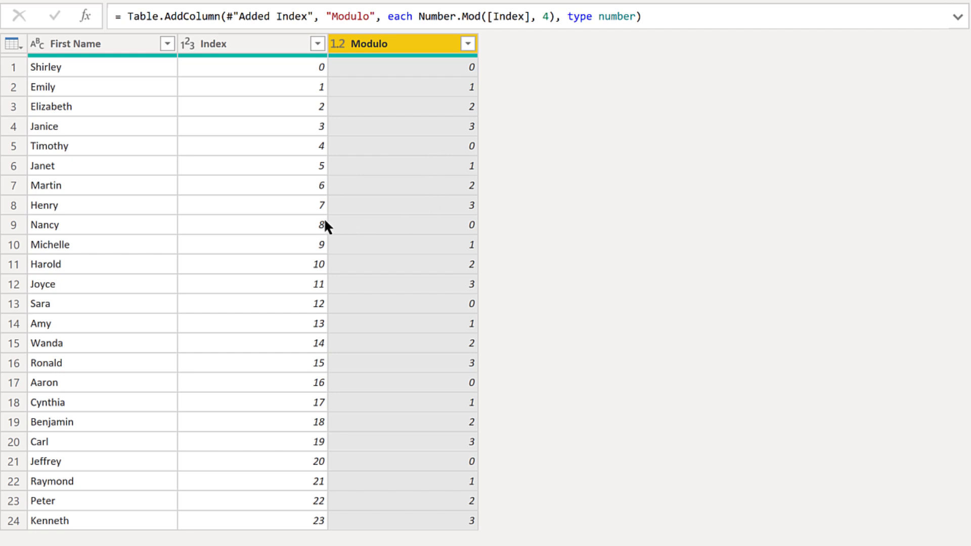
pyautogui.click(369, 225)
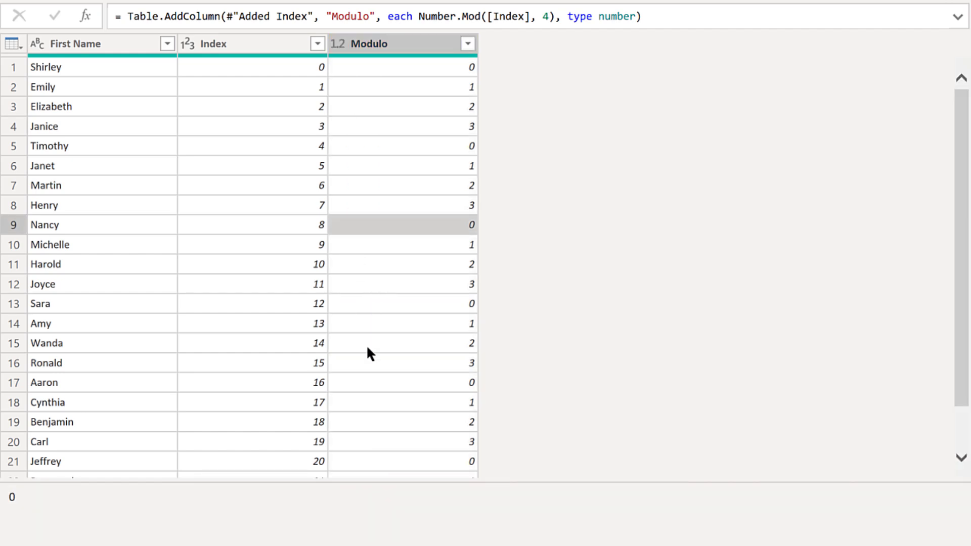
pyautogui.scroll(-1, 384, 402)
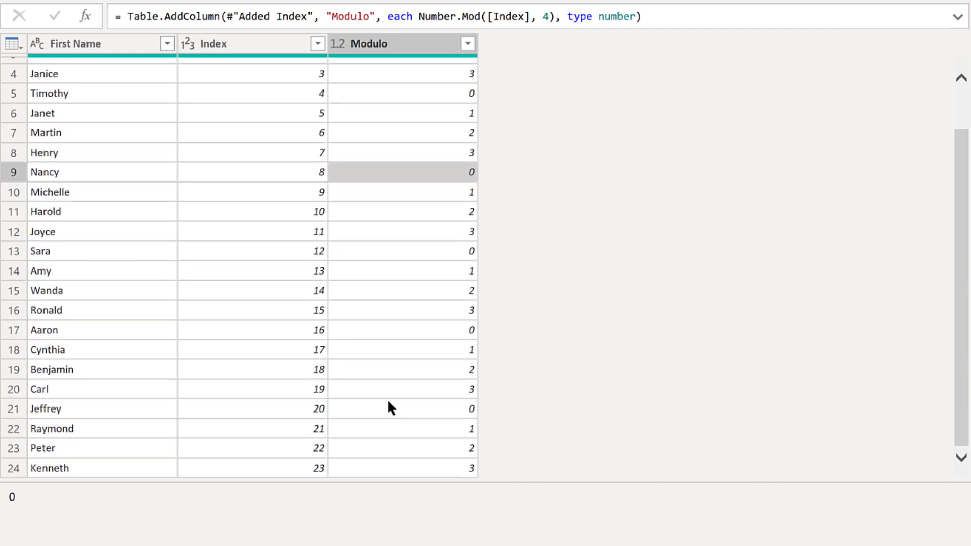
pyautogui.click(410, 42)
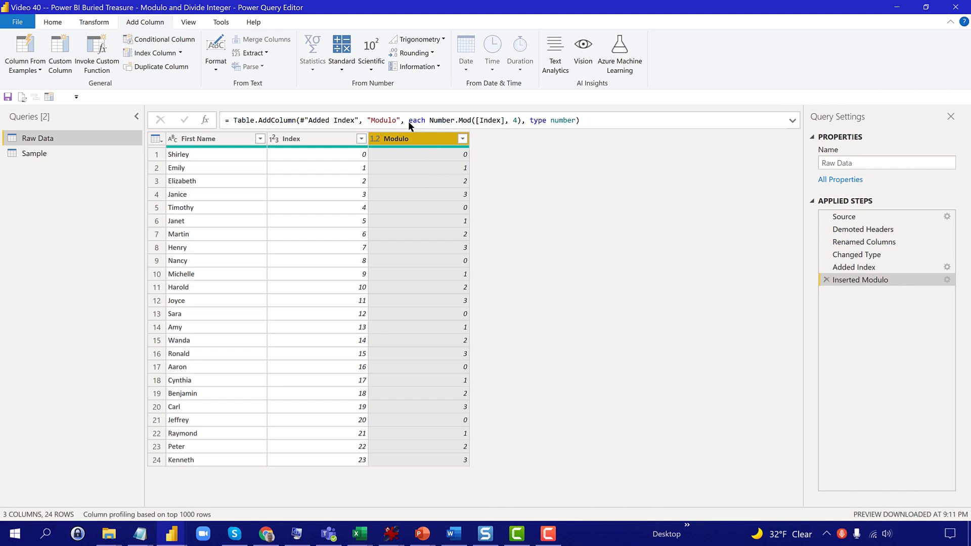
# Step: Pivot the Modulo column using First Name values with Don't Aggregate, creating columns 0–3
pyautogui.click(53, 22)
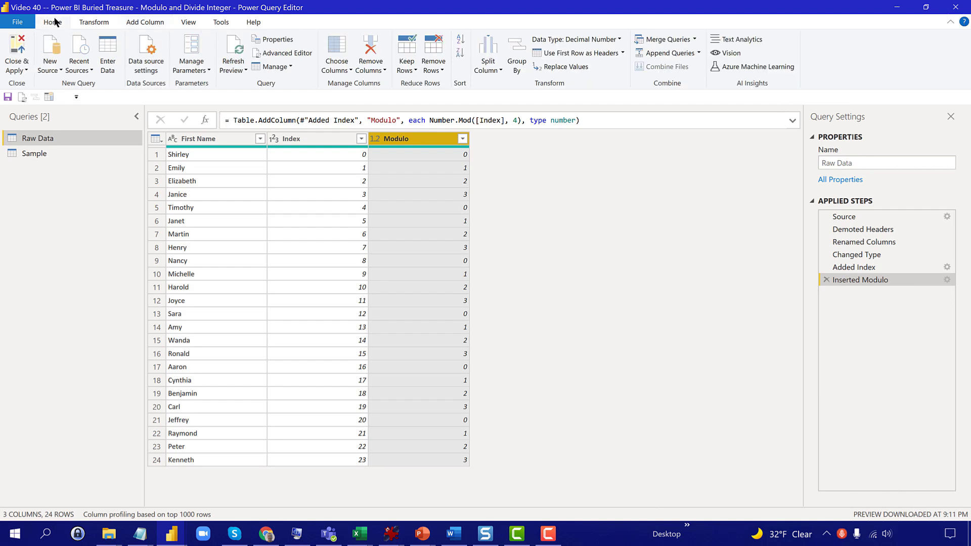
pyautogui.click(92, 22)
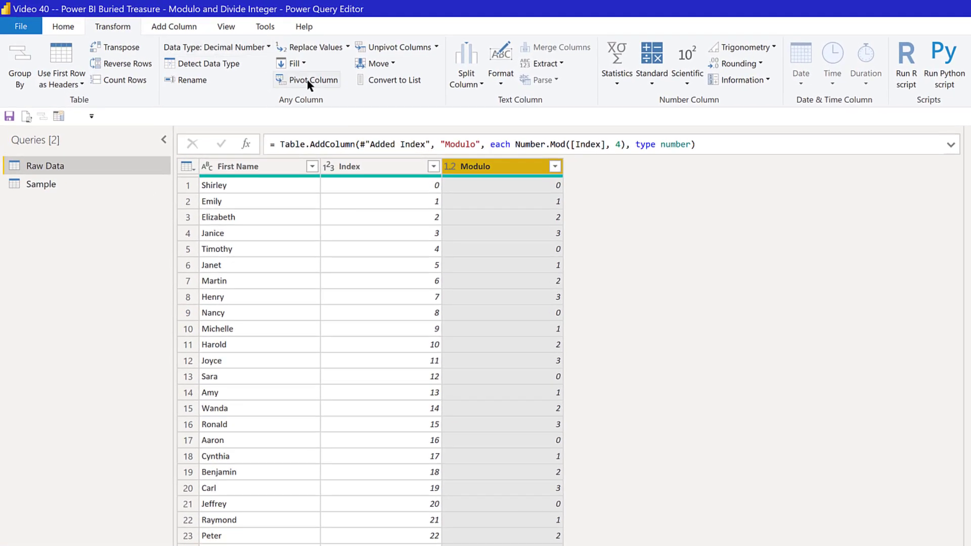
pyautogui.click(311, 81)
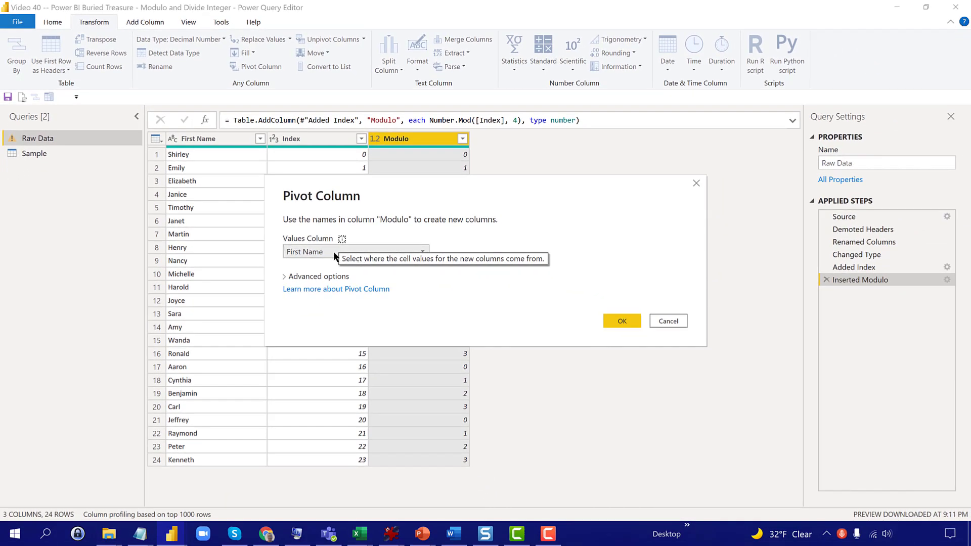
pyautogui.click(335, 281)
pyautogui.click(348, 301)
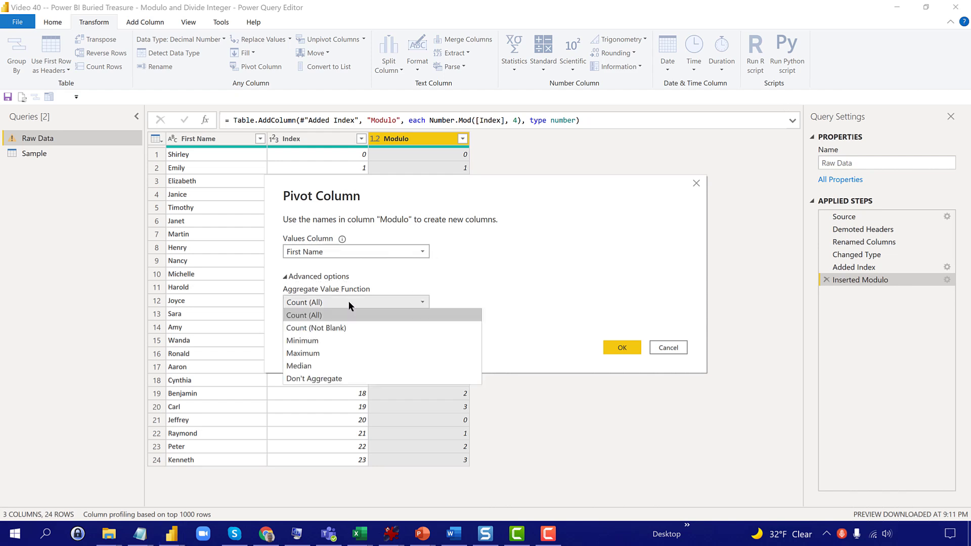
pyautogui.click(341, 380)
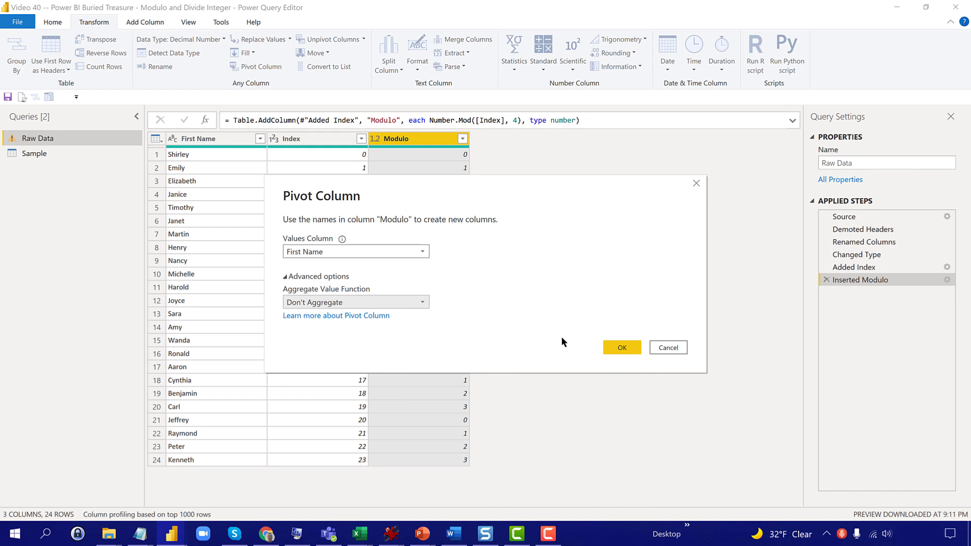
pyautogui.click(622, 347)
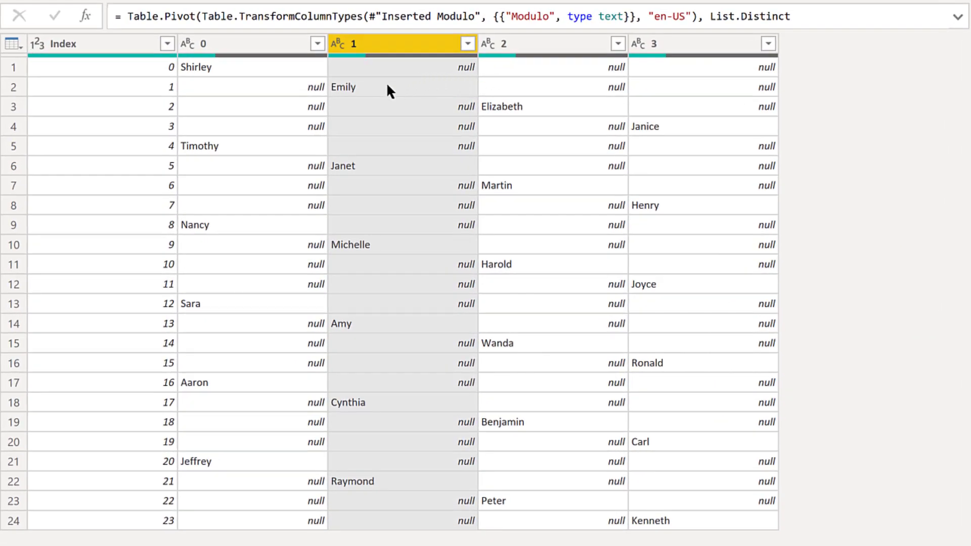
# Step: Fill down the nulls in team columns 0 through 3
pyautogui.click(251, 43)
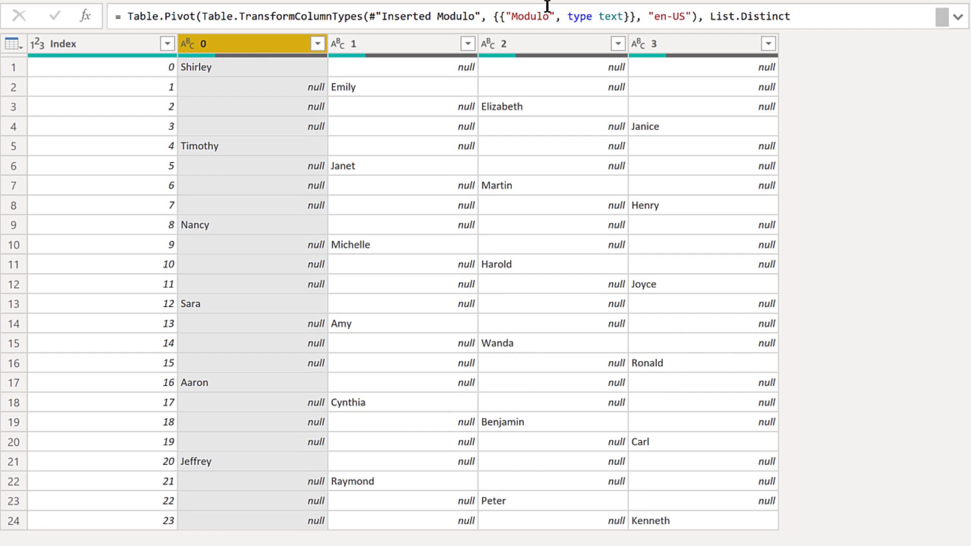
pyautogui.keyDown('shift'); pyautogui.click(692, 41); pyautogui.keyUp('shift')
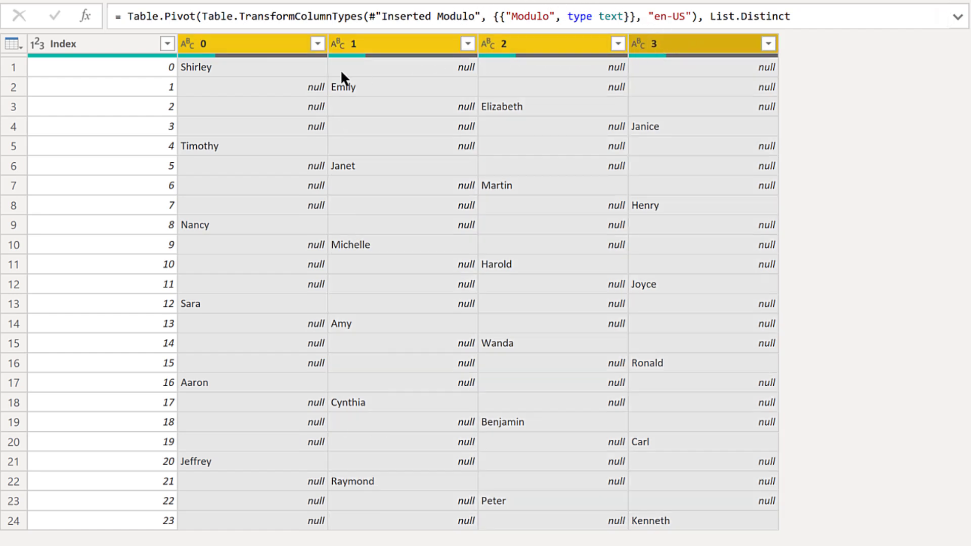
pyautogui.rightClick(239, 39)
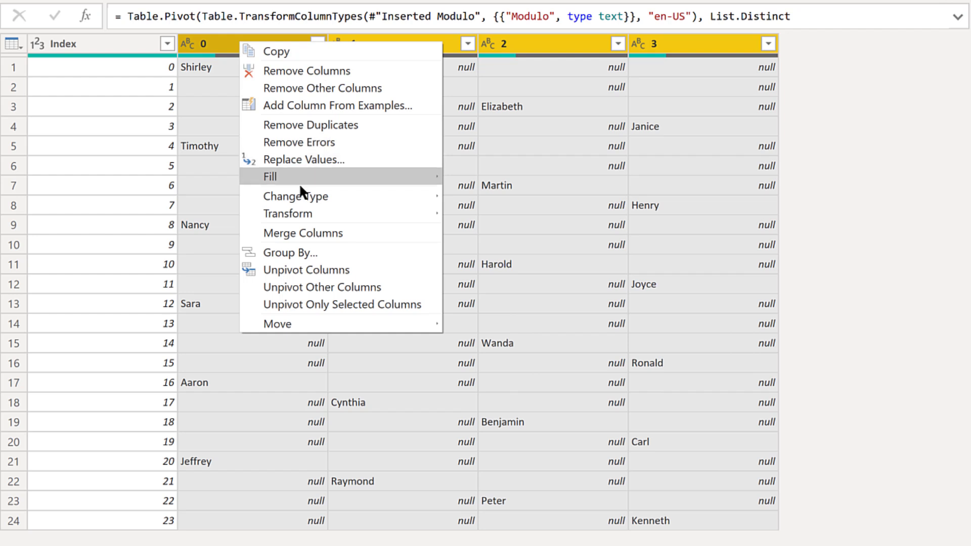
pyautogui.moveTo(366, 177)
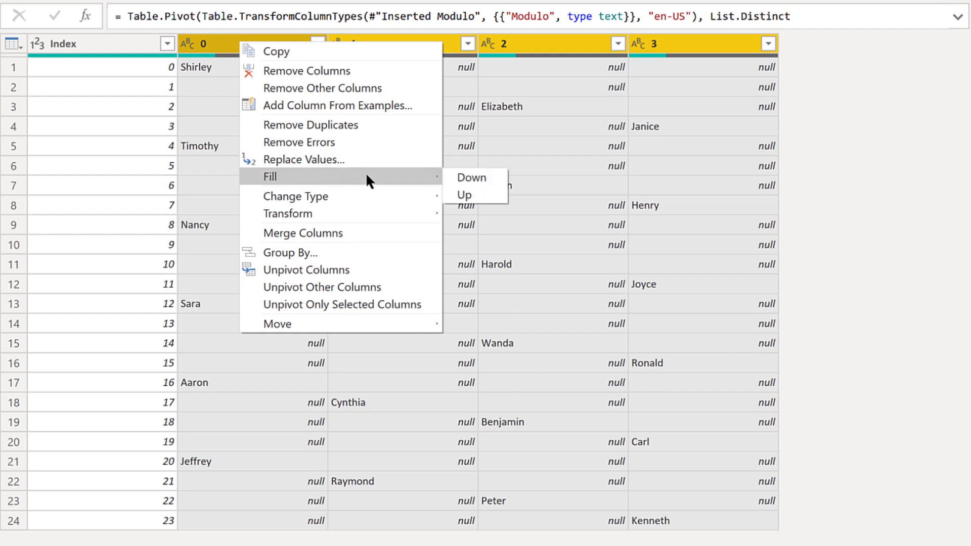
pyautogui.click(458, 178)
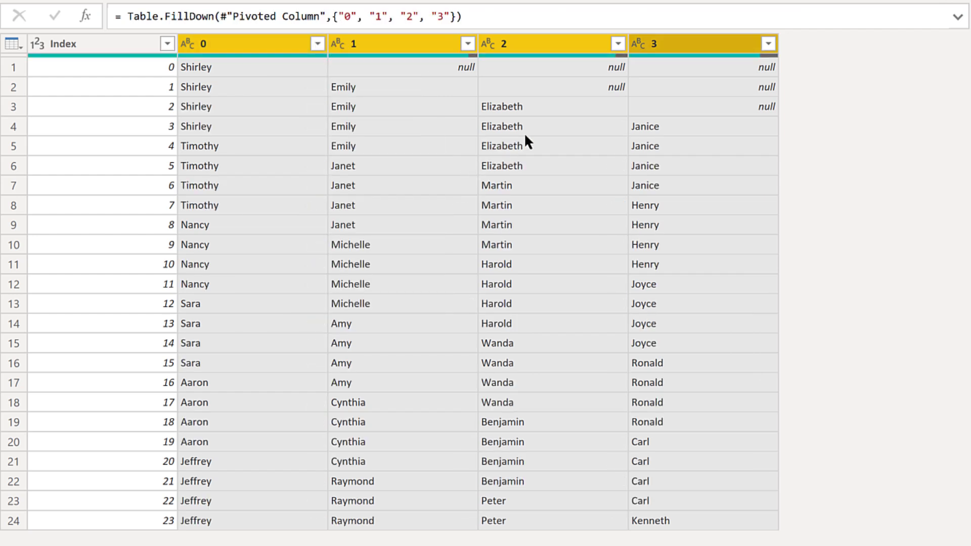
# Step: Filter (null) out of column 3 and remove duplicate column 3 rows, leaving six rows
pyautogui.click(688, 39)
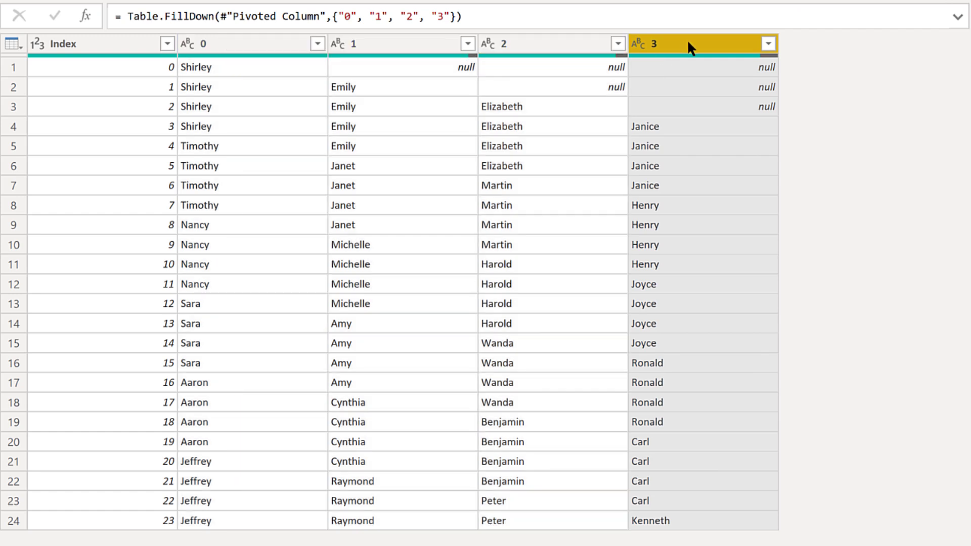
pyautogui.click(765, 44)
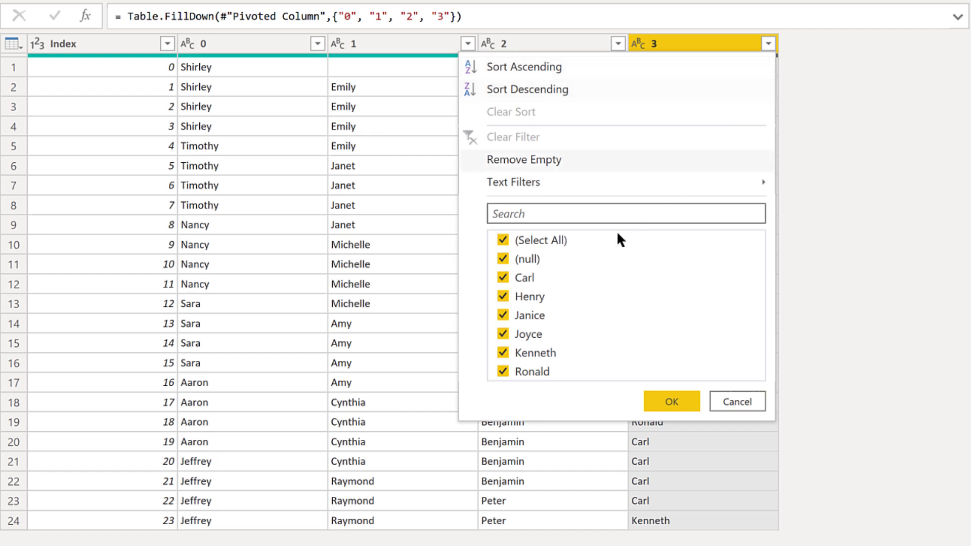
pyautogui.click(563, 261)
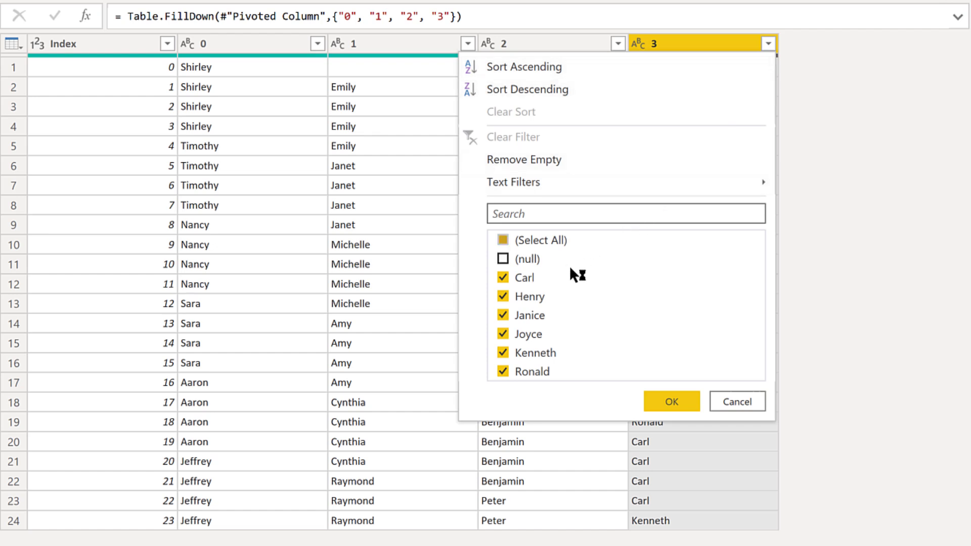
pyautogui.click(672, 401)
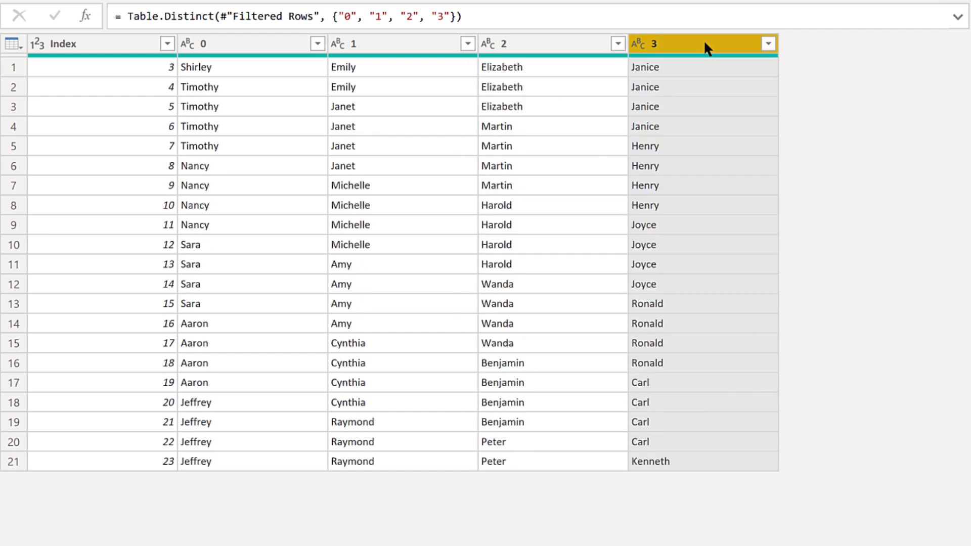
pyautogui.rightClick(705, 43)
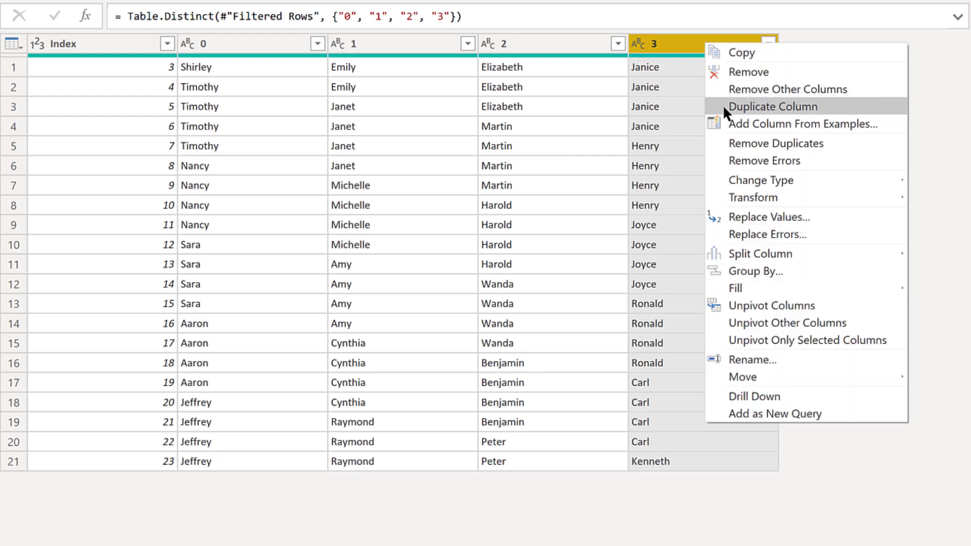
pyautogui.click(734, 145)
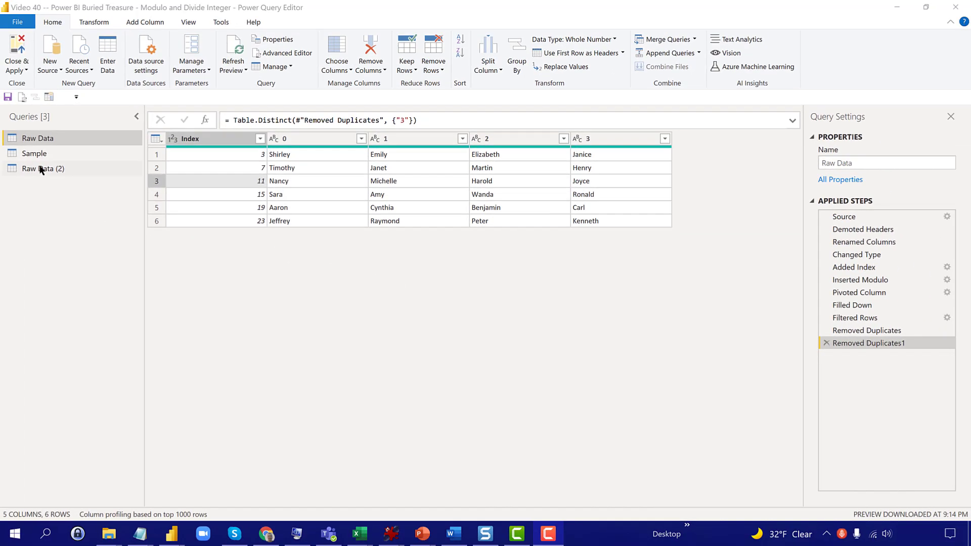
# Step: Open the Raw Data (2) query listing the 24 first names
pyautogui.click(41, 169)
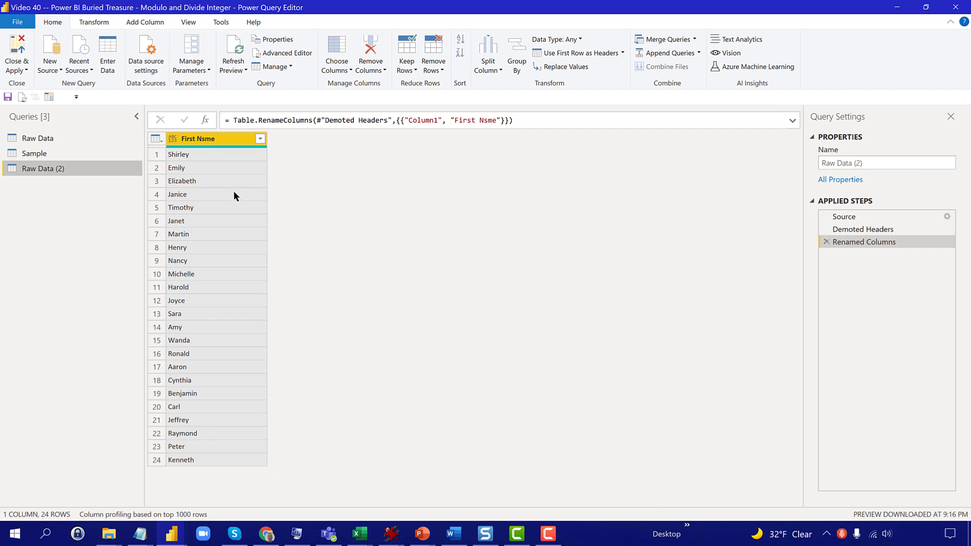
# Step: Duplicate Raw Data (2) as Raw Data (3) and return to the Raw Data team table
pyautogui.click(238, 209)
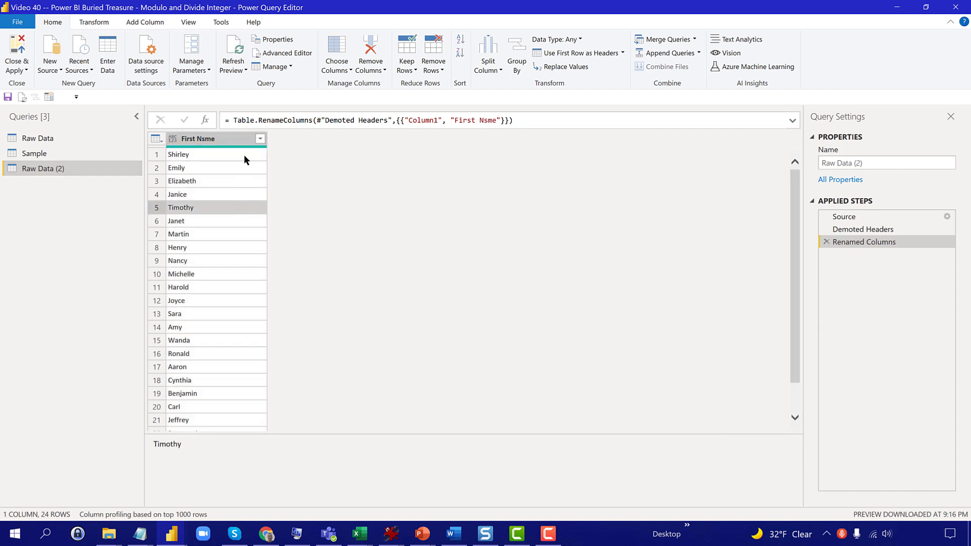
pyautogui.click(102, 141)
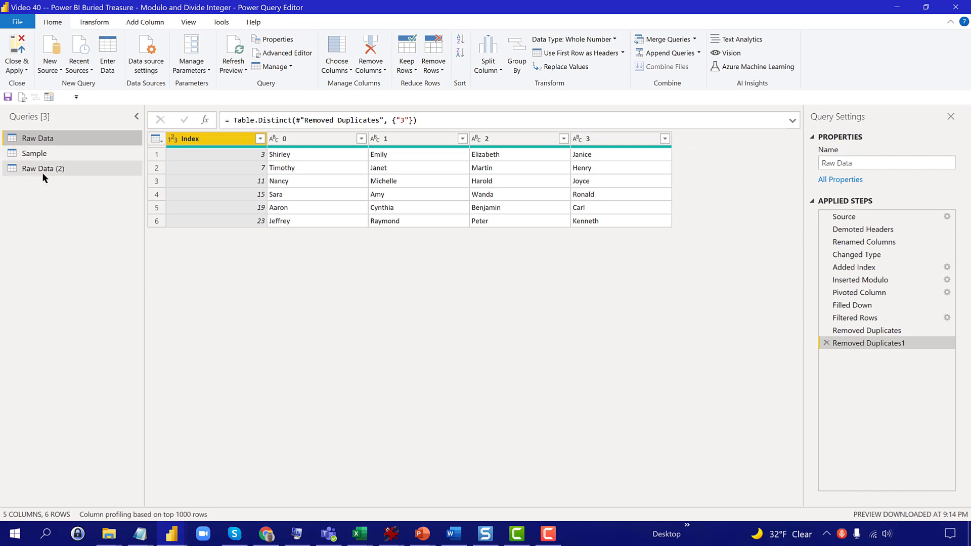
pyautogui.click(43, 171)
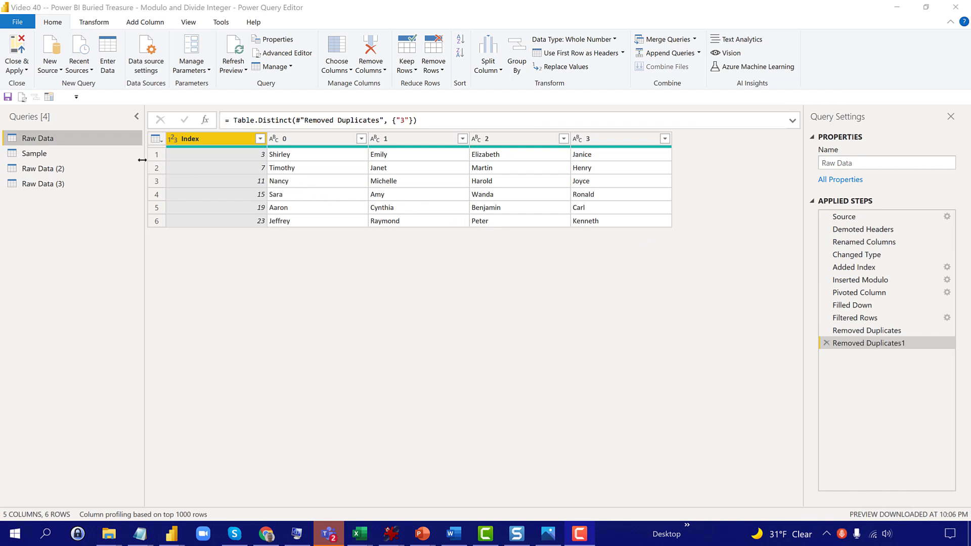
# Step: Add a 0-based Index column to the Raw Data (2) names
pyautogui.click(96, 171)
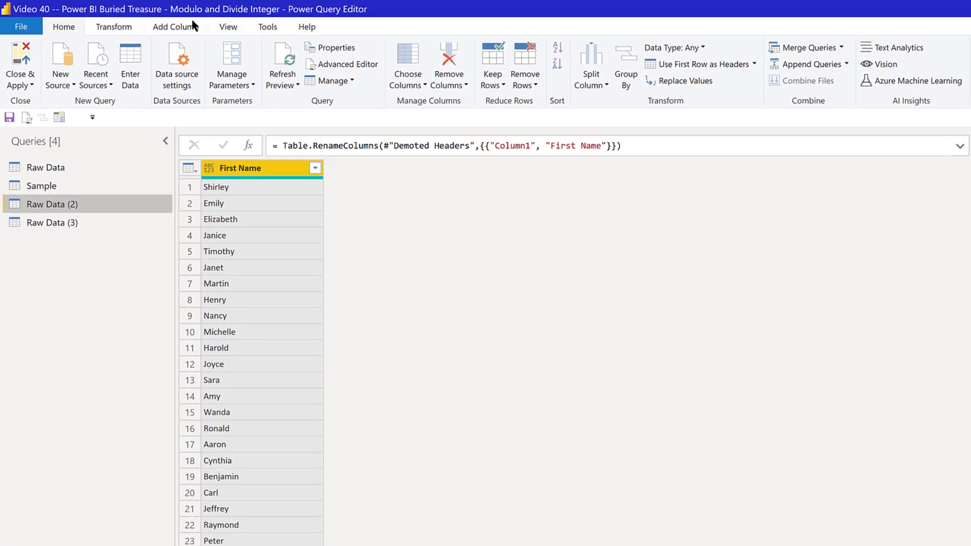
pyautogui.click(191, 24)
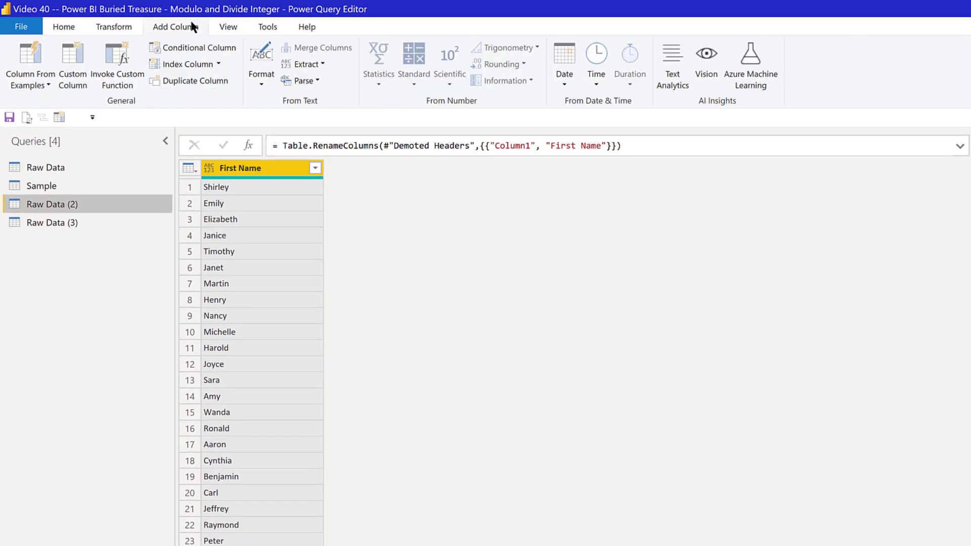
pyautogui.click(194, 64)
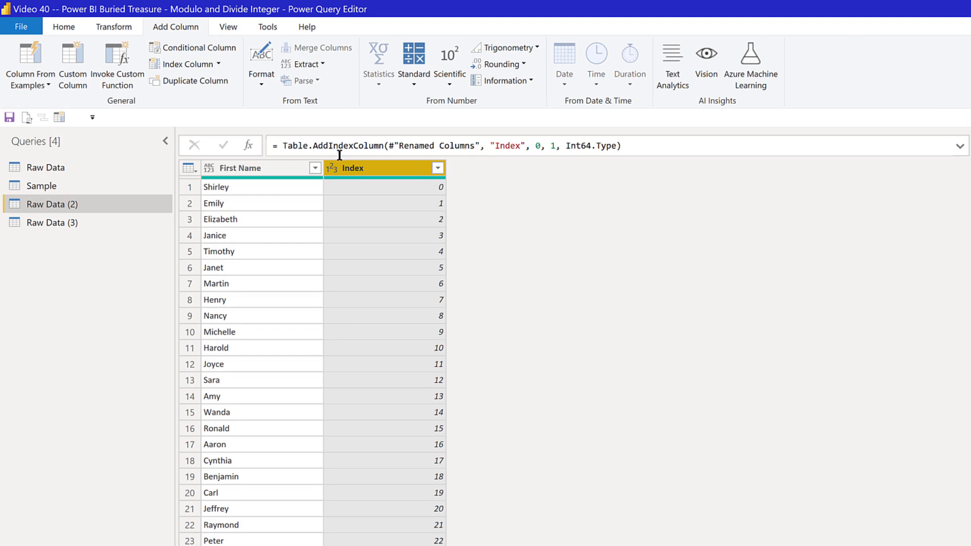
pyautogui.click(361, 170)
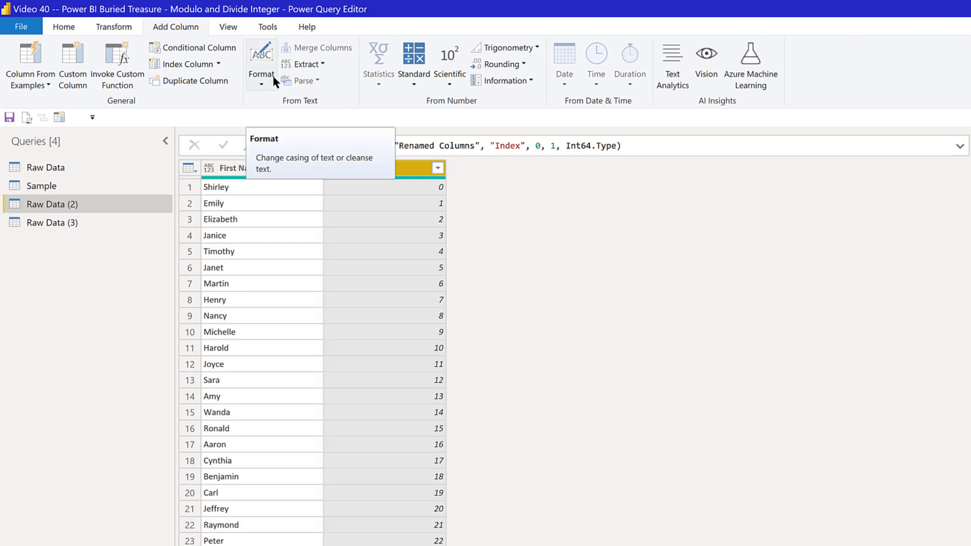
# Step: Add an Integer-Division column dividing Index by 6 to number the six-name groups 0–3
pyautogui.click(416, 78)
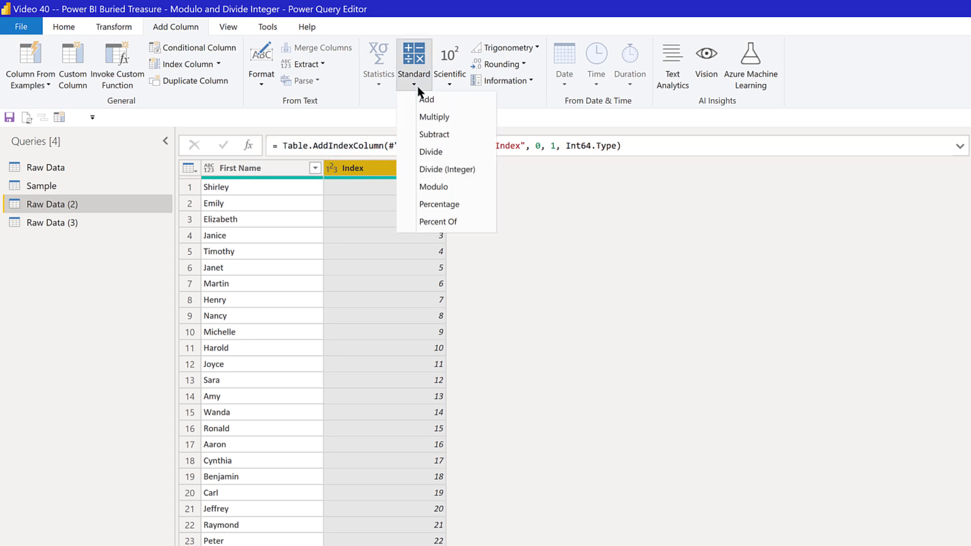
pyautogui.click(419, 168)
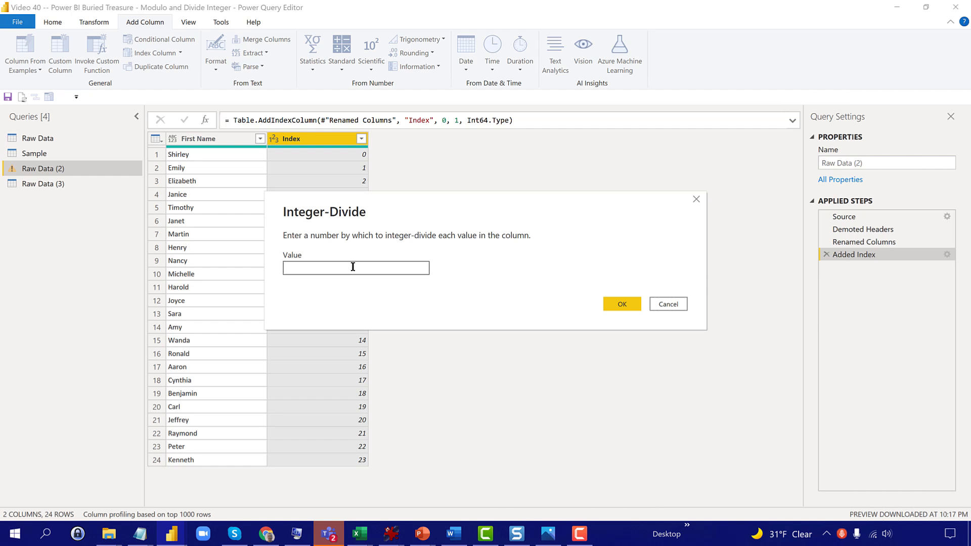
pyautogui.write('6')
pyautogui.press('Return')
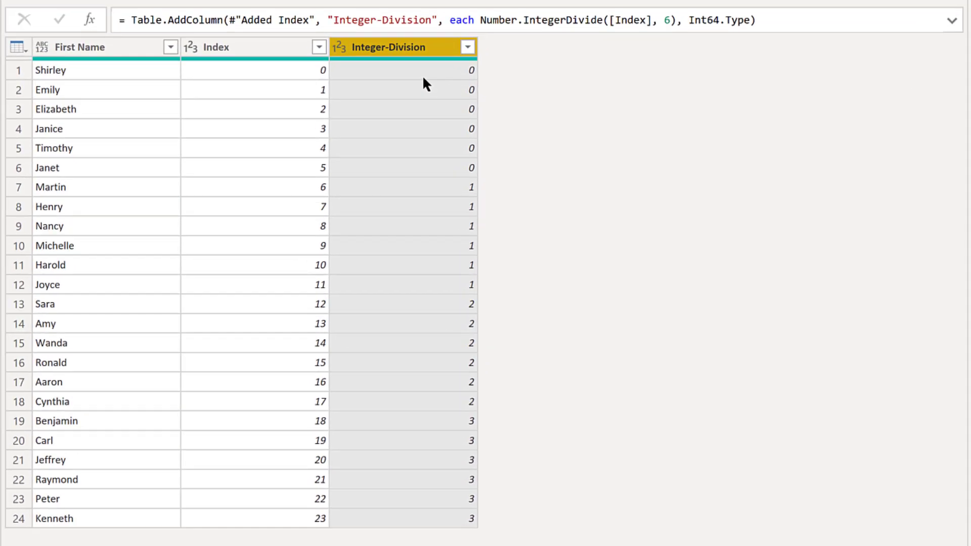
pyautogui.click(433, 157)
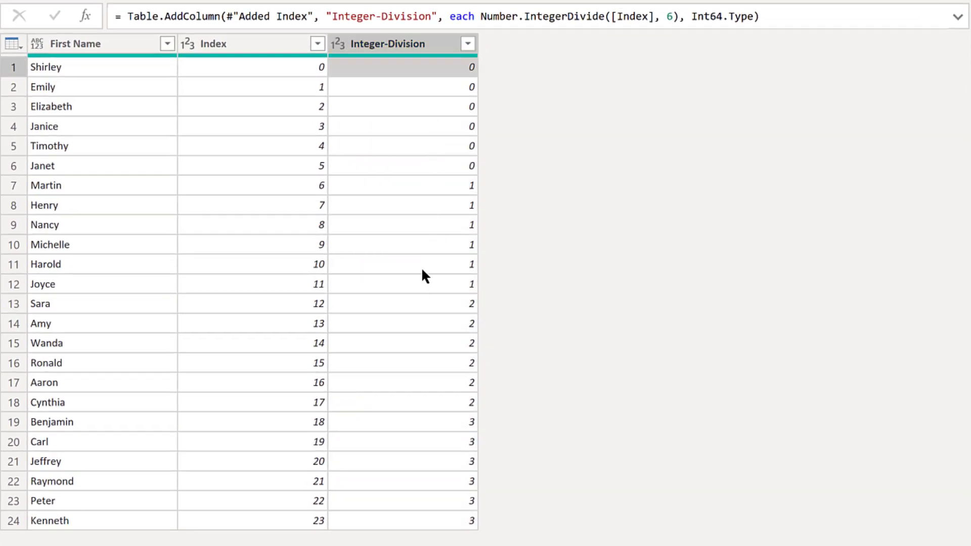
# Step: Transform the Index column to Index mod 6 so it cycles 0–5 within each group
pyautogui.click(251, 46)
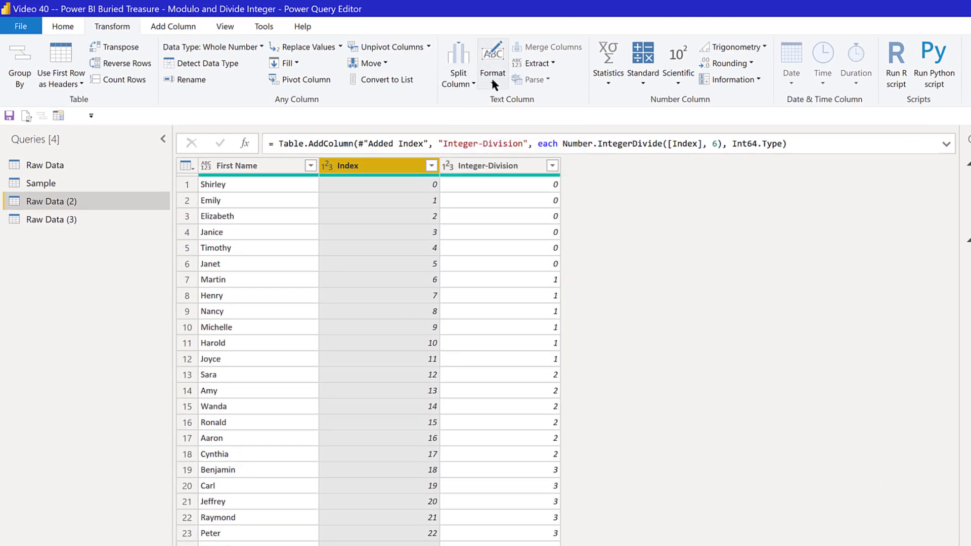
pyautogui.click(654, 80)
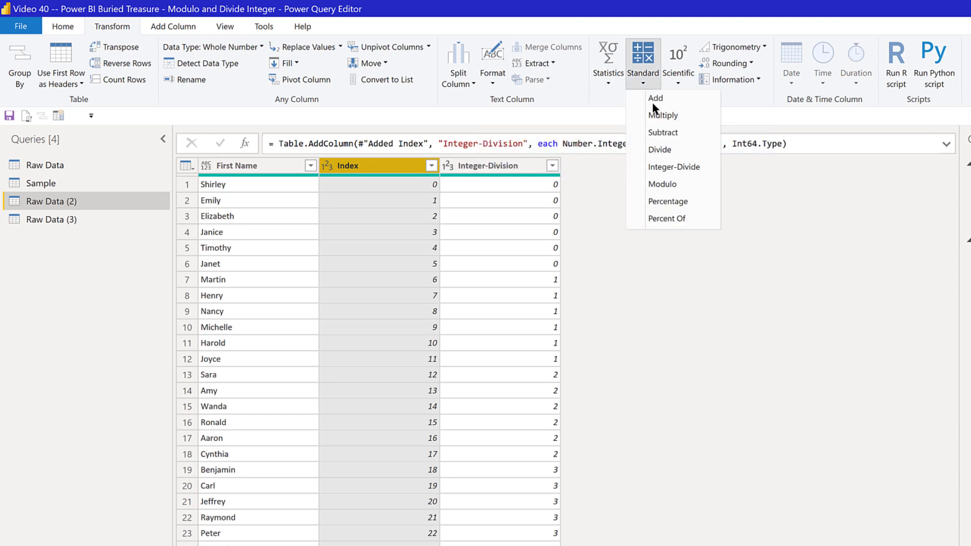
pyautogui.click(657, 185)
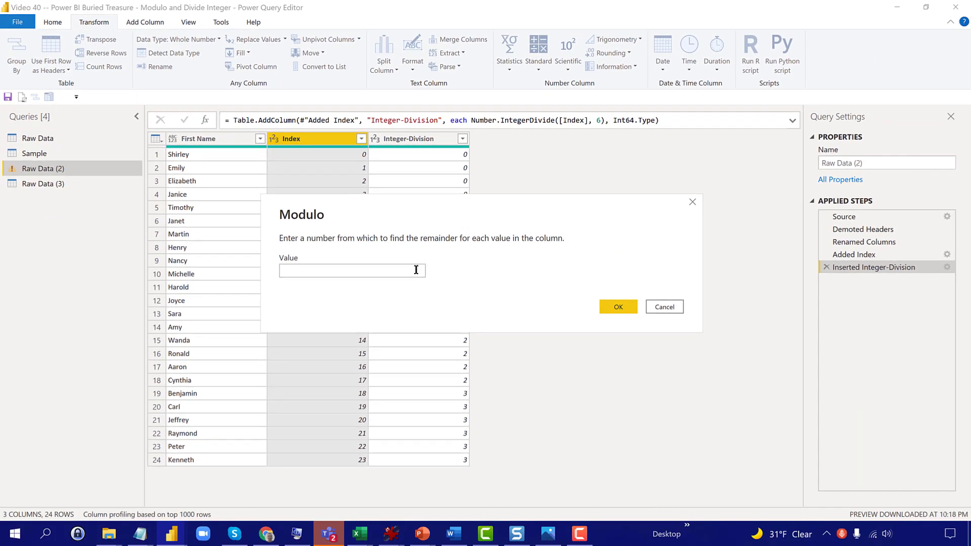
pyautogui.click(415, 270)
pyautogui.write('6')
pyautogui.press('Return')
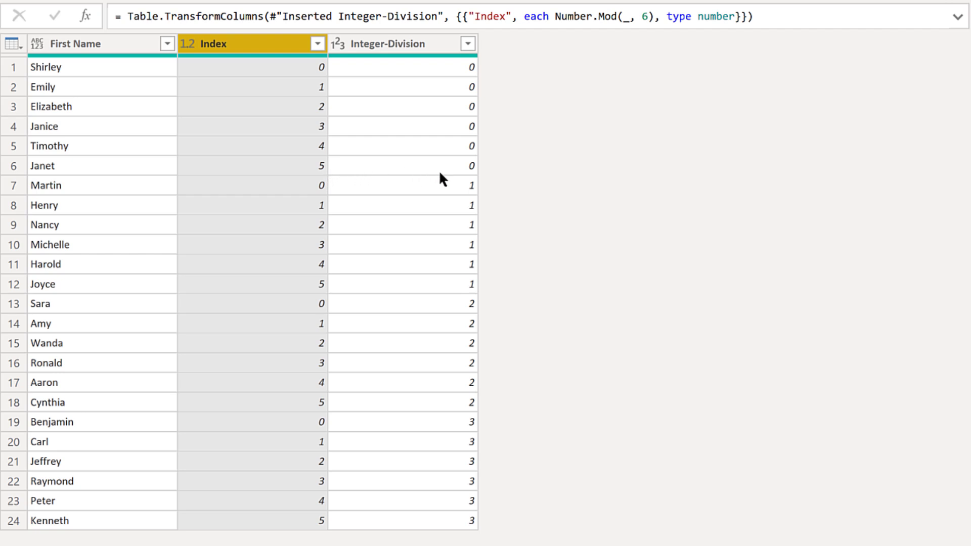
pyautogui.click(460, 169)
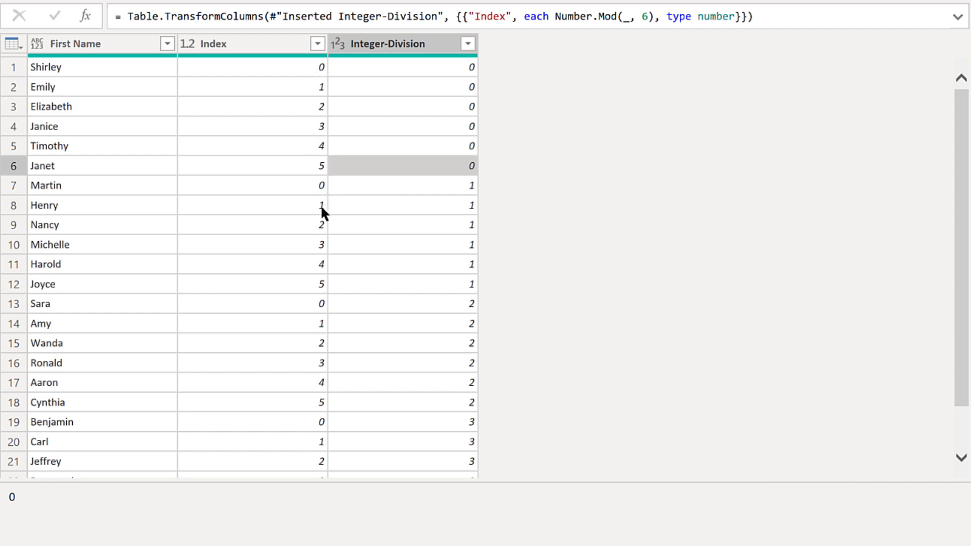
pyautogui.click(284, 44)
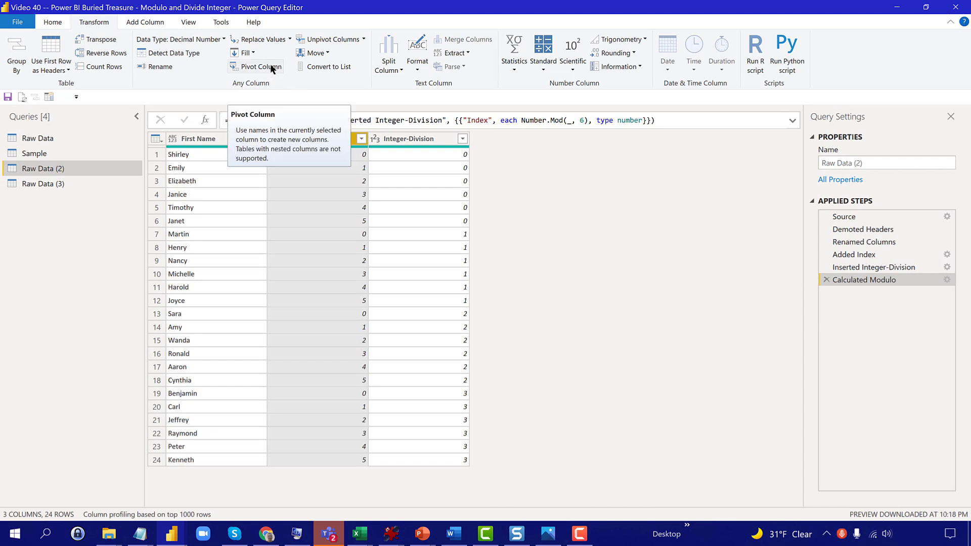
# Step: Pivot on Index with First Name values and Don't Aggregate, giving four rows across columns 0–5
pyautogui.click(273, 67)
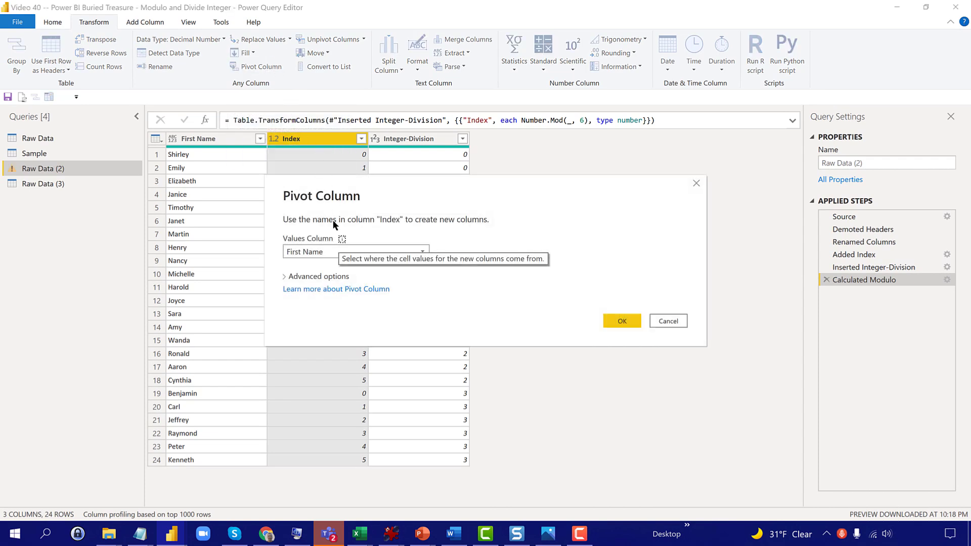
pyautogui.click(338, 276)
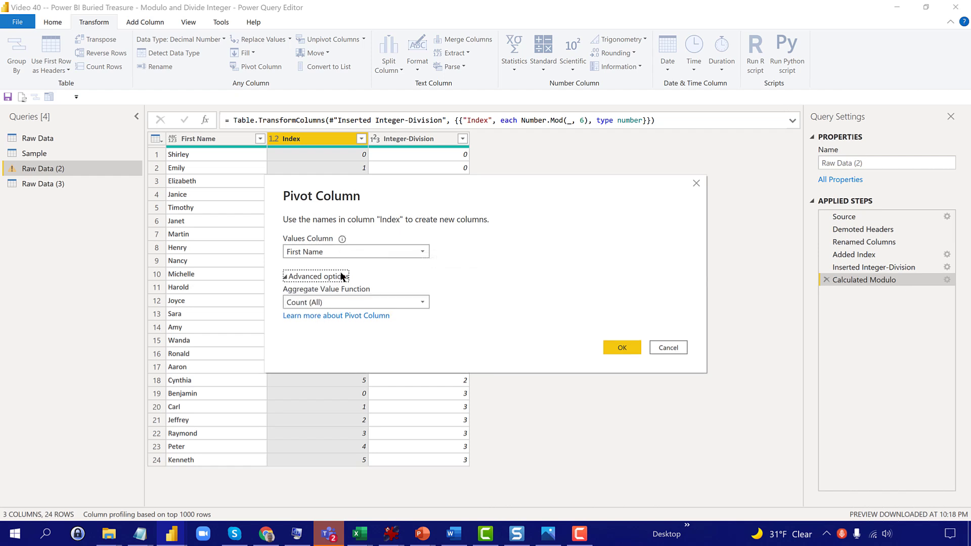
pyautogui.click(350, 299)
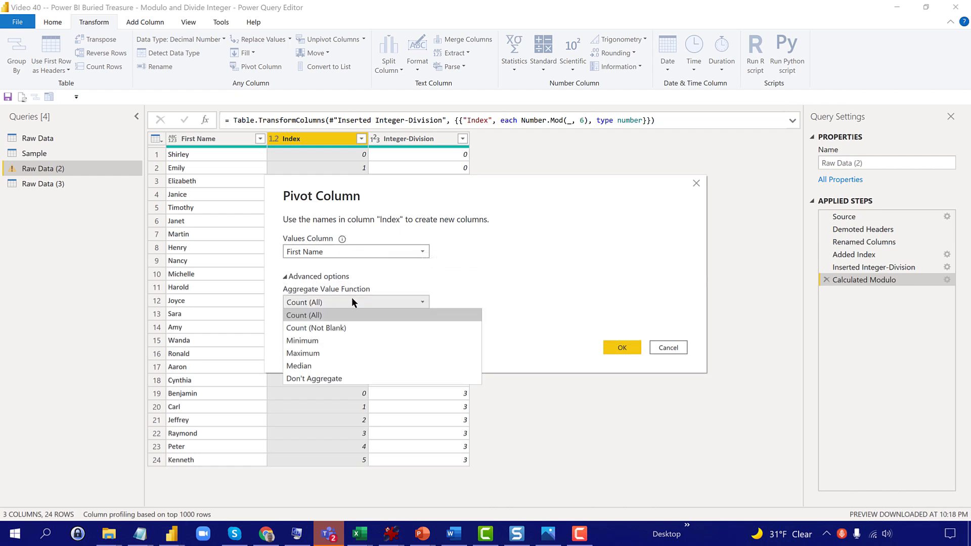
pyautogui.click(366, 377)
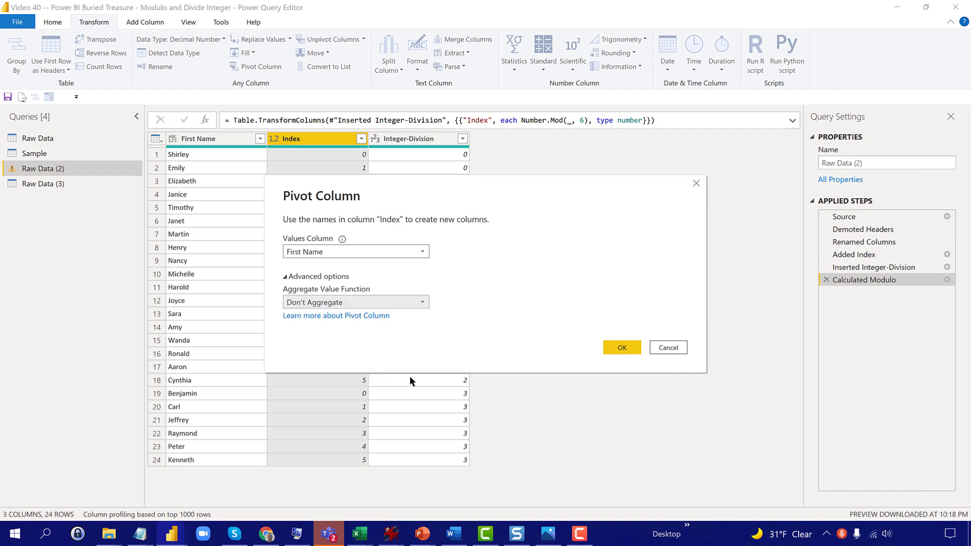
pyautogui.click(623, 349)
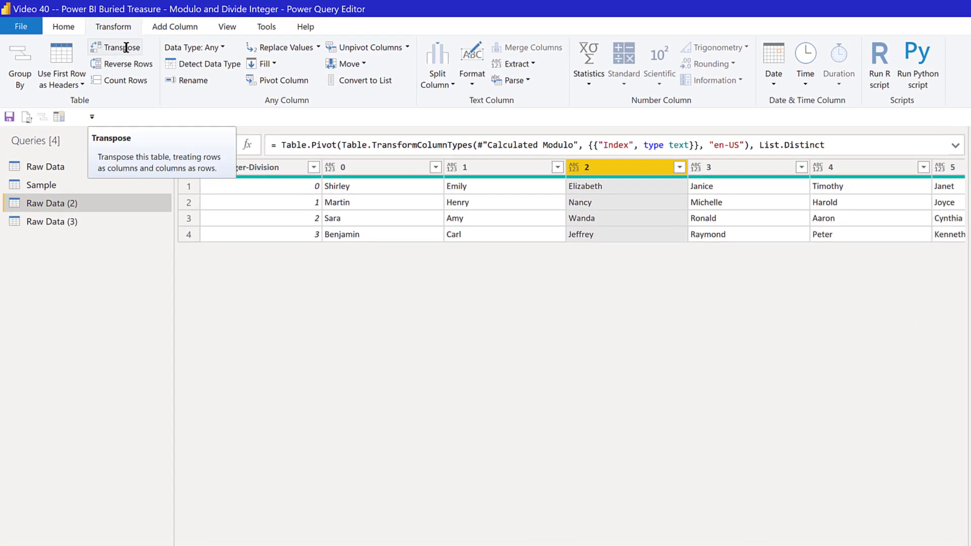
# Step: Transpose Raw Data (2) and promote its first row to headers, then check the Shirley cell
pyautogui.click(125, 47)
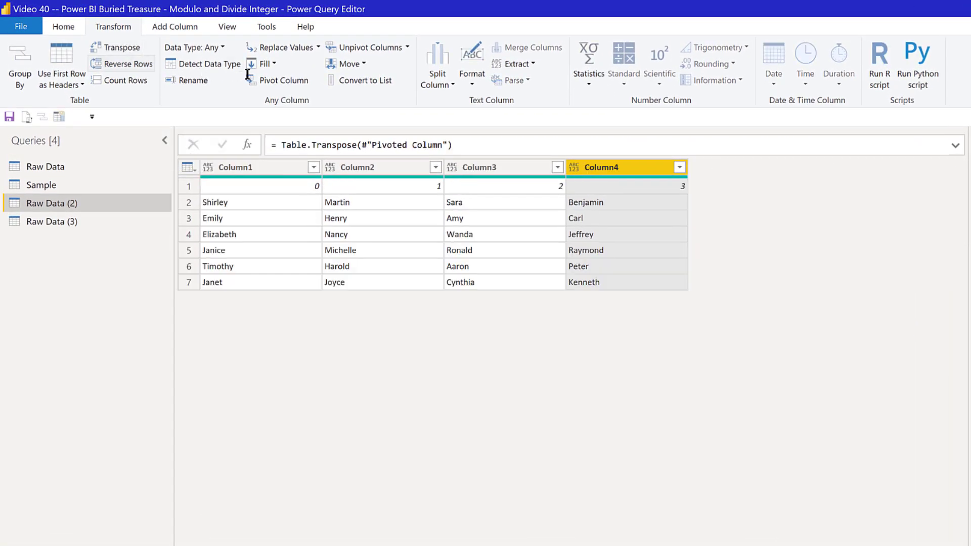
pyautogui.click(68, 26)
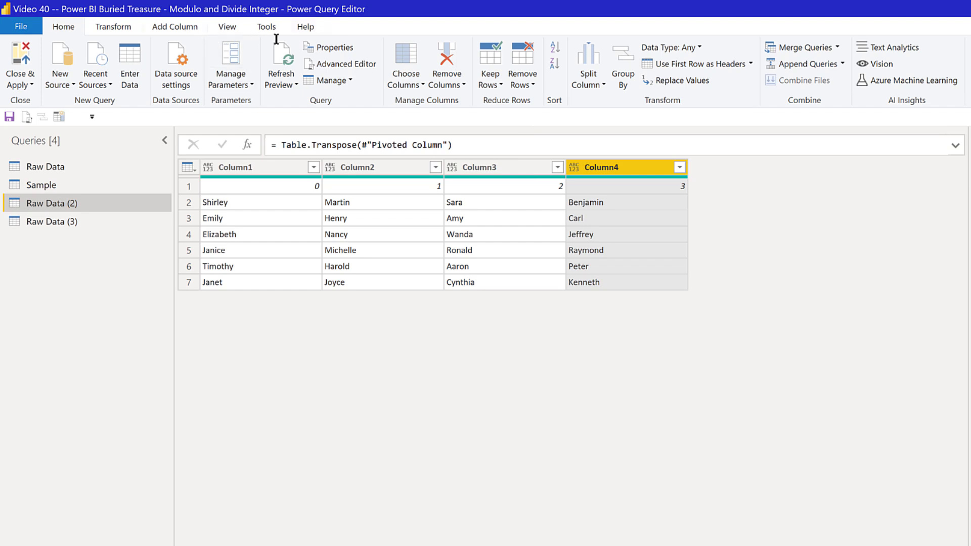
pyautogui.click(687, 63)
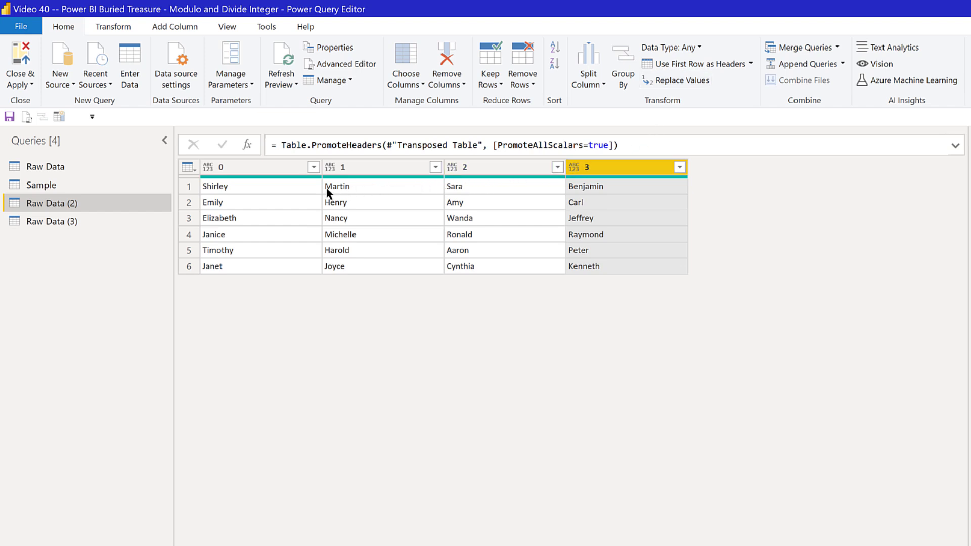
pyautogui.click(308, 184)
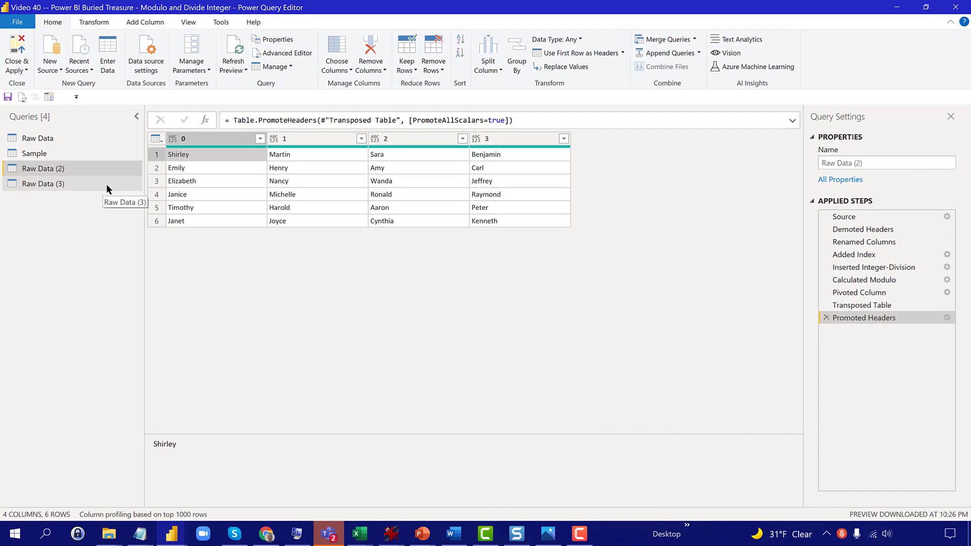
pyautogui.click(107, 184)
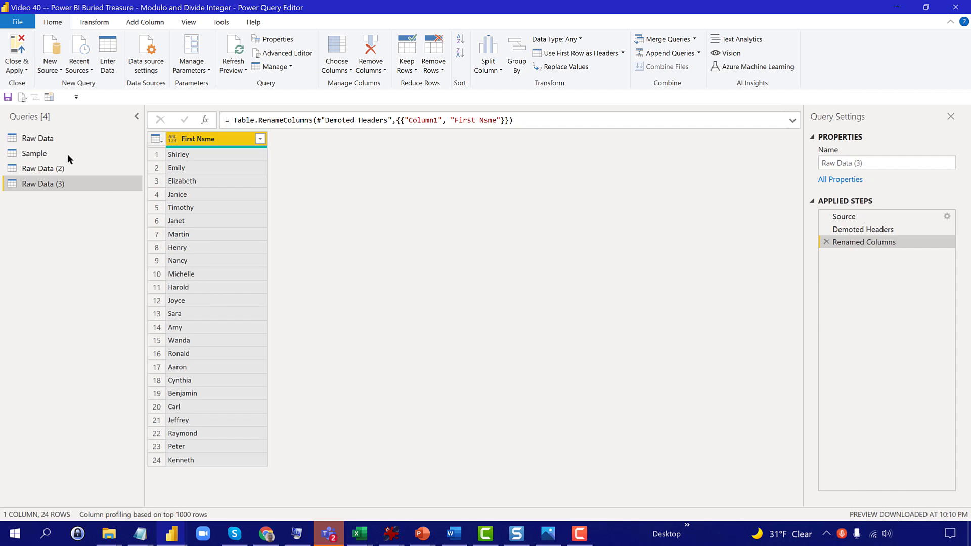
pyautogui.click(77, 168)
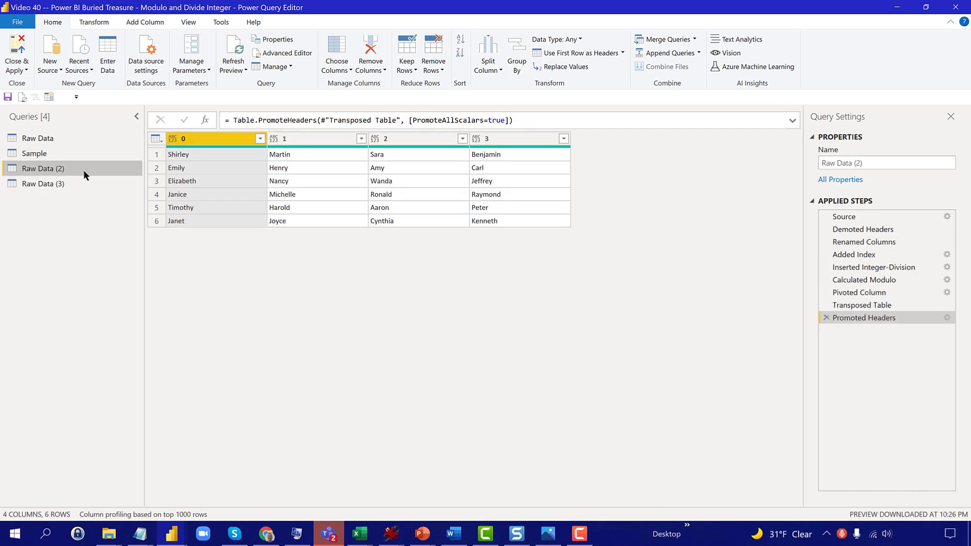